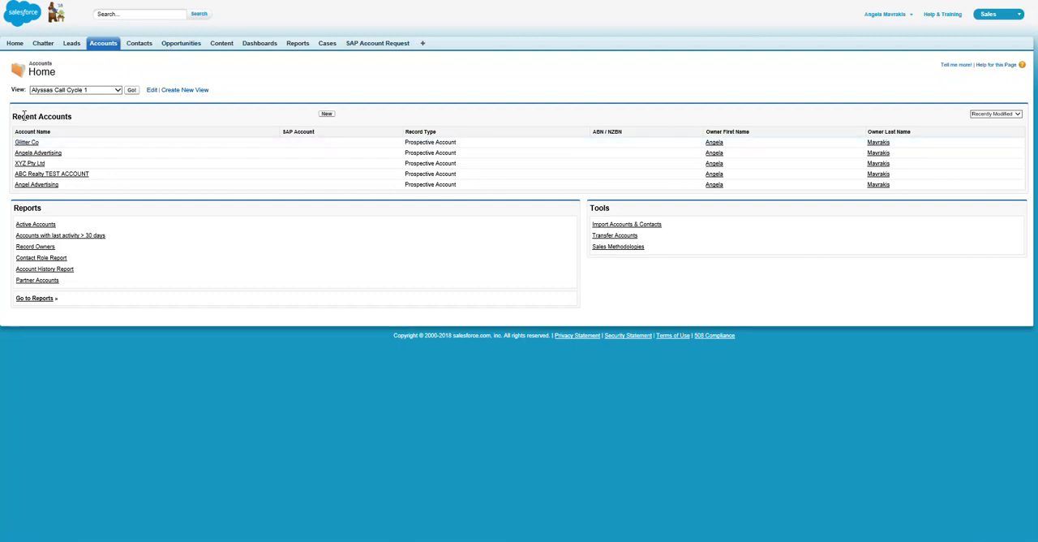
Step: Search for "glitter co" and open the Glitter Co account
left_click(103, 14)
type("glitter g")
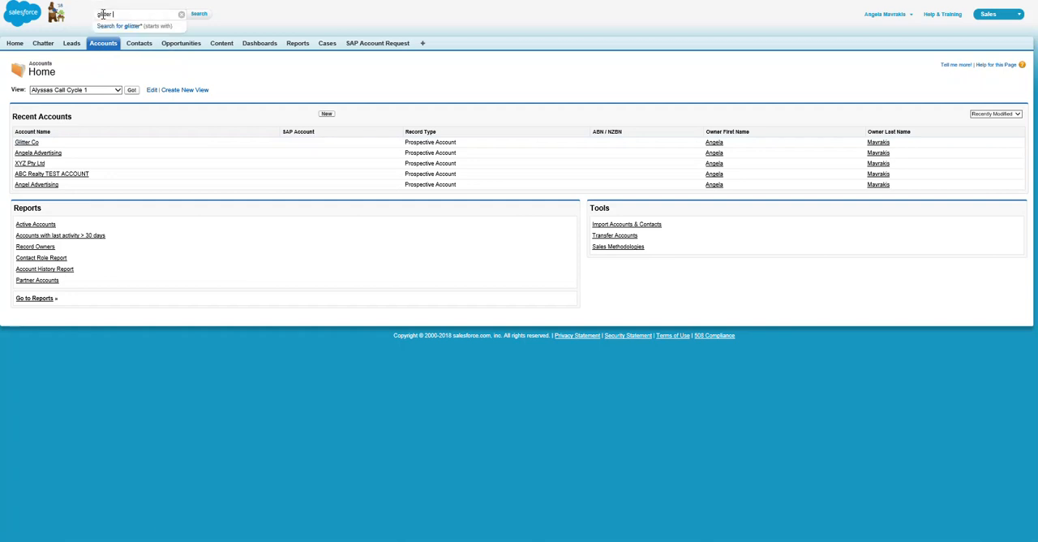
key("BackSpace")
type("co")
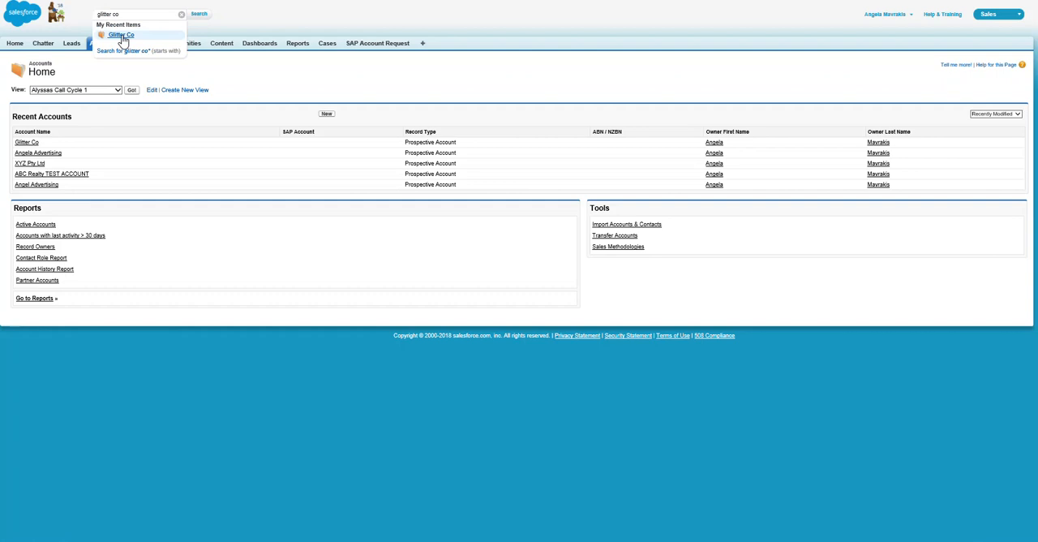
left_click(121, 35)
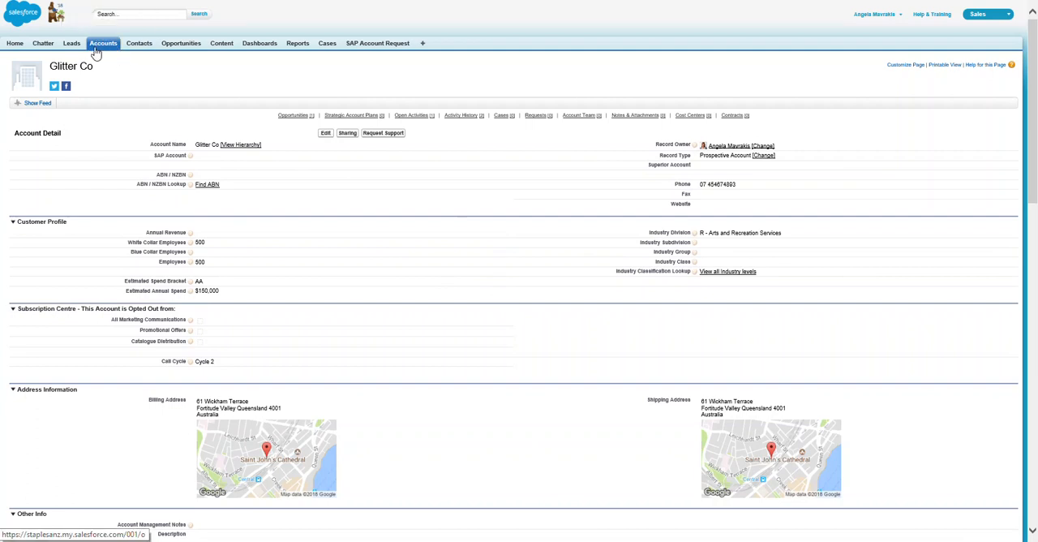
Step: Open the Executive Manager's contact record from the account's key contacts and dismiss the error dialog
scroll(331, 297, "down", 10)
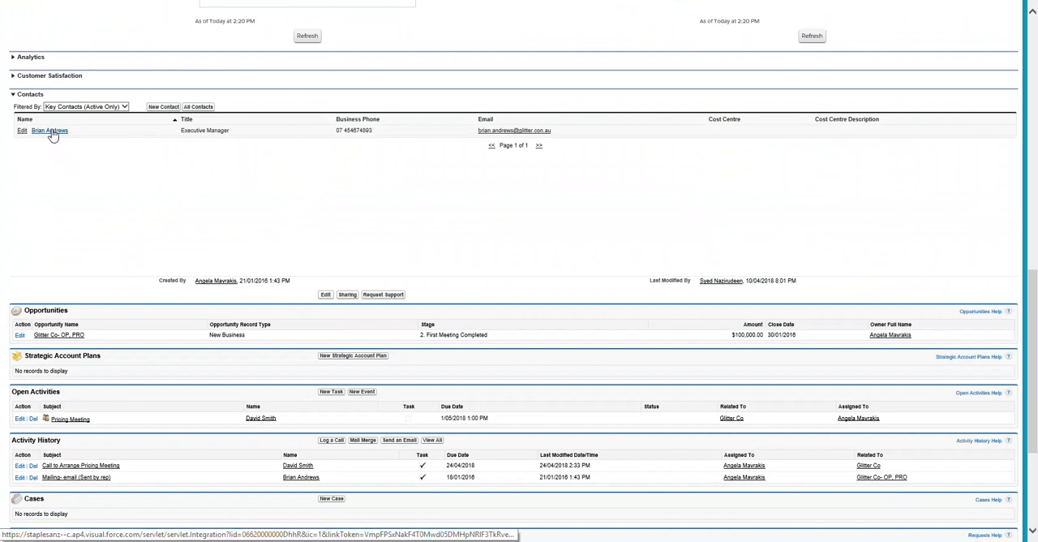
left_click(50, 131)
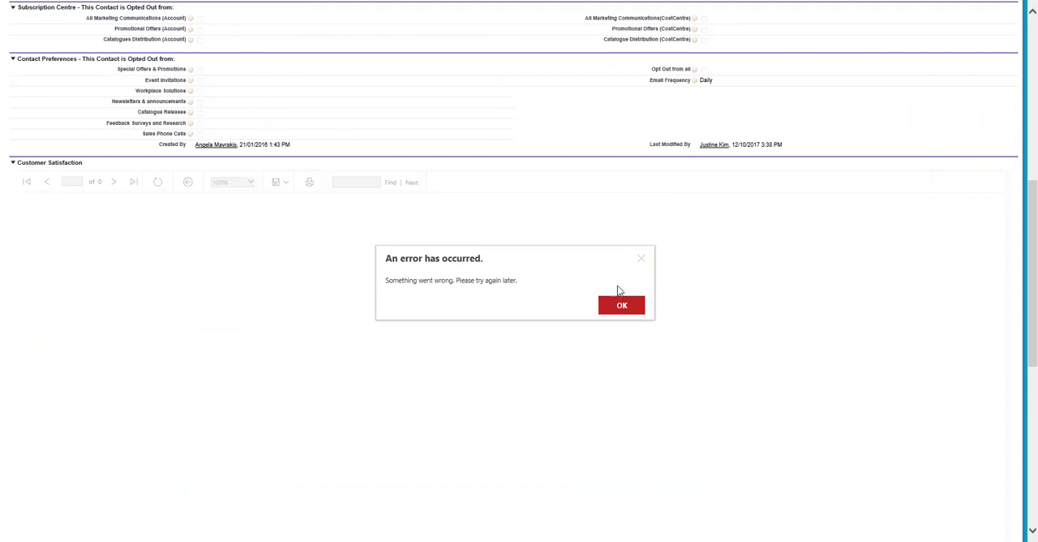
left_click(623, 307)
scroll(232, 303, "up", 6)
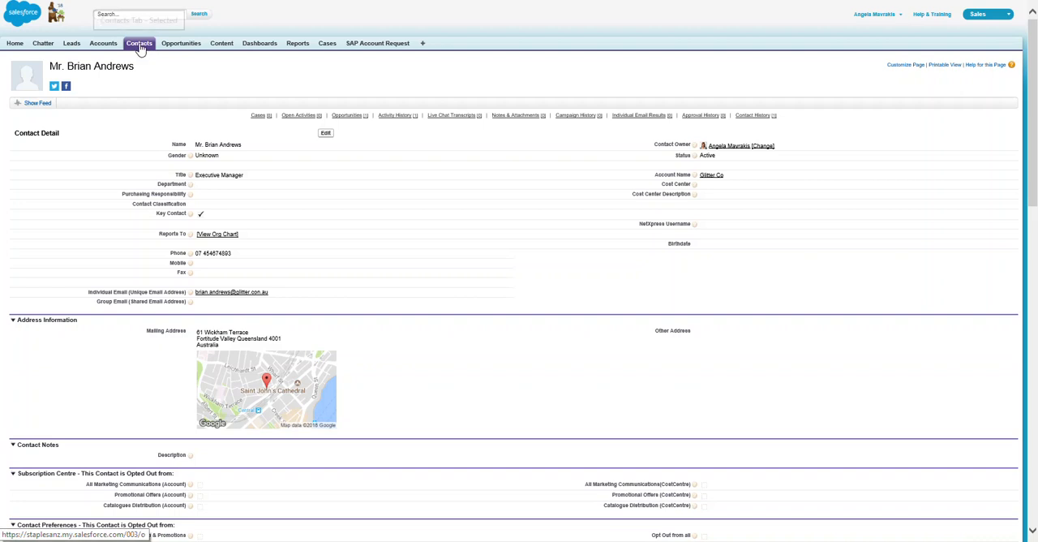
mouse_move(258, 116)
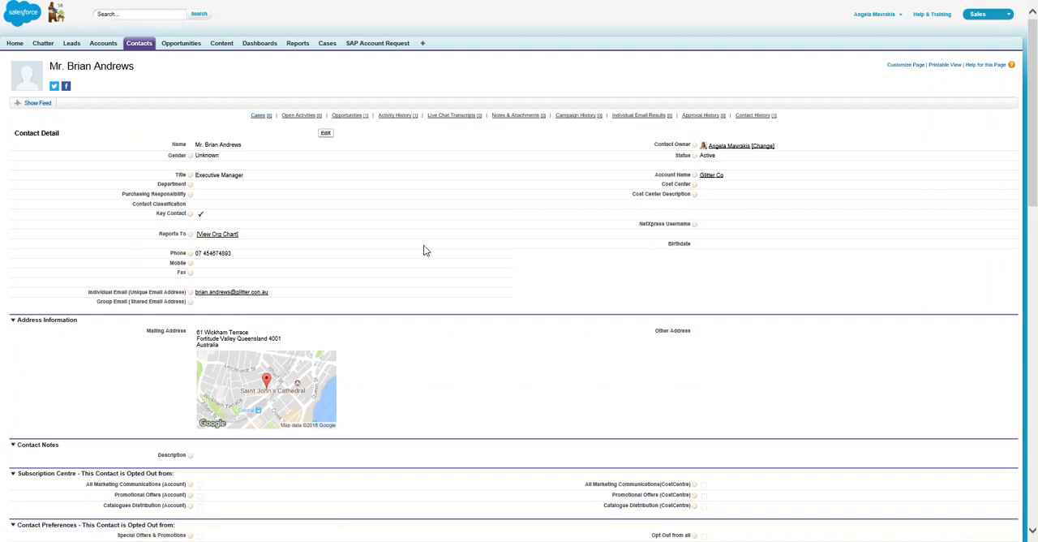
Step: Create a new event from the contact's open activities with the subject "1st Appointment Meeting"
scroll(424, 250, "down", 10)
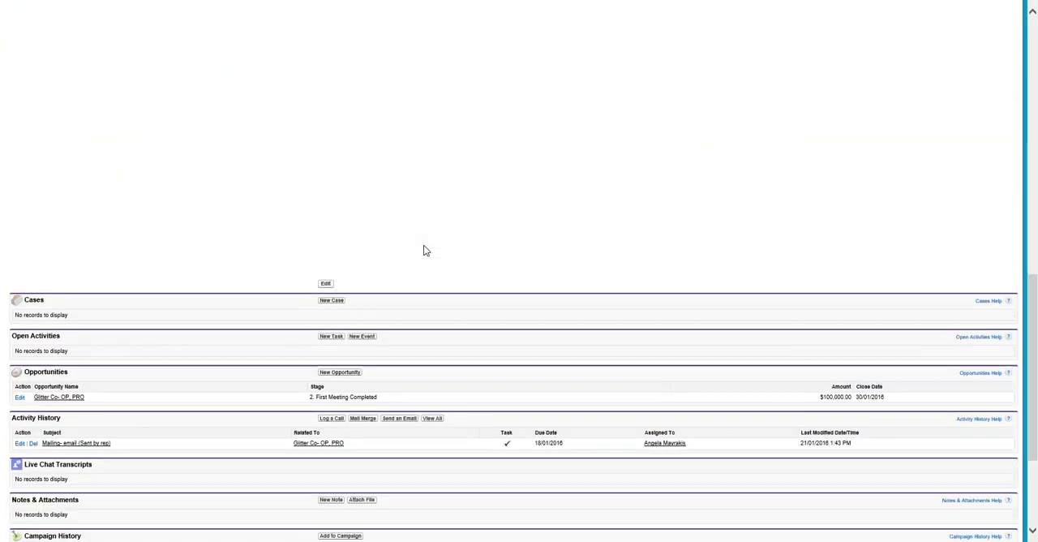
scroll(423, 250, "down", 3)
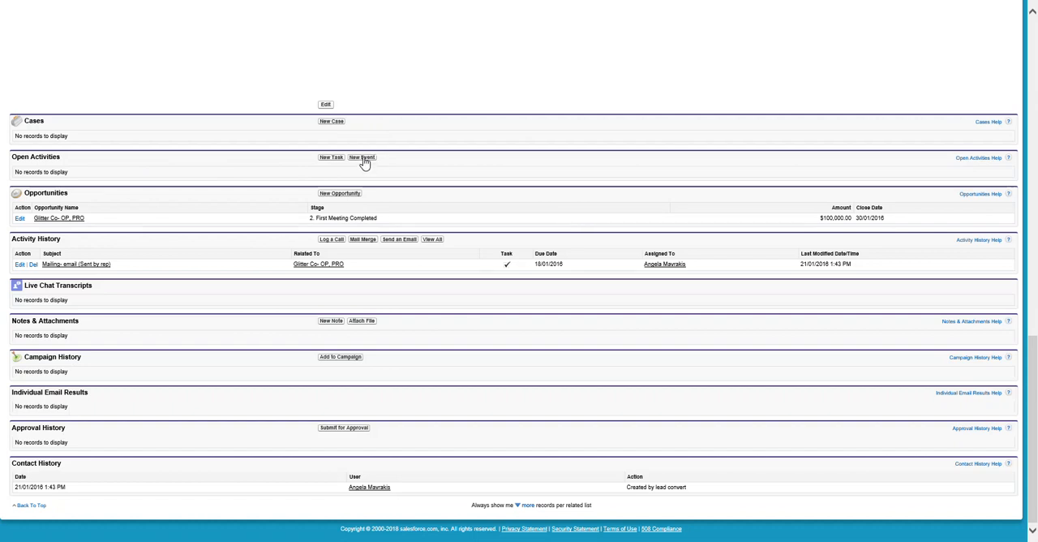
left_click(362, 157)
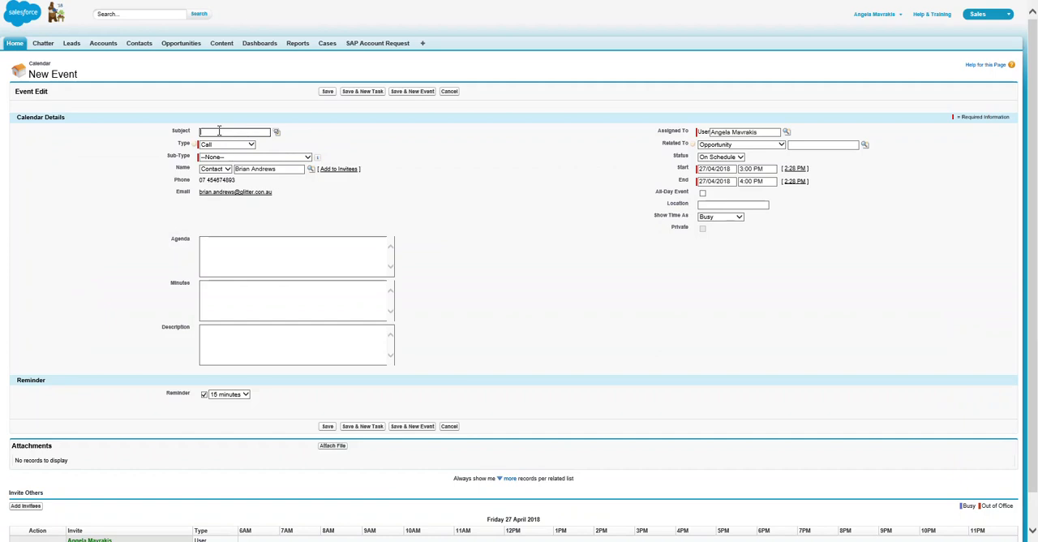
type("1st A")
type("ppointment")
type(" Meeting")
Step: Set the event's type to Meeting and its sub-type to 1st Appointment Meeting
left_click(223, 146)
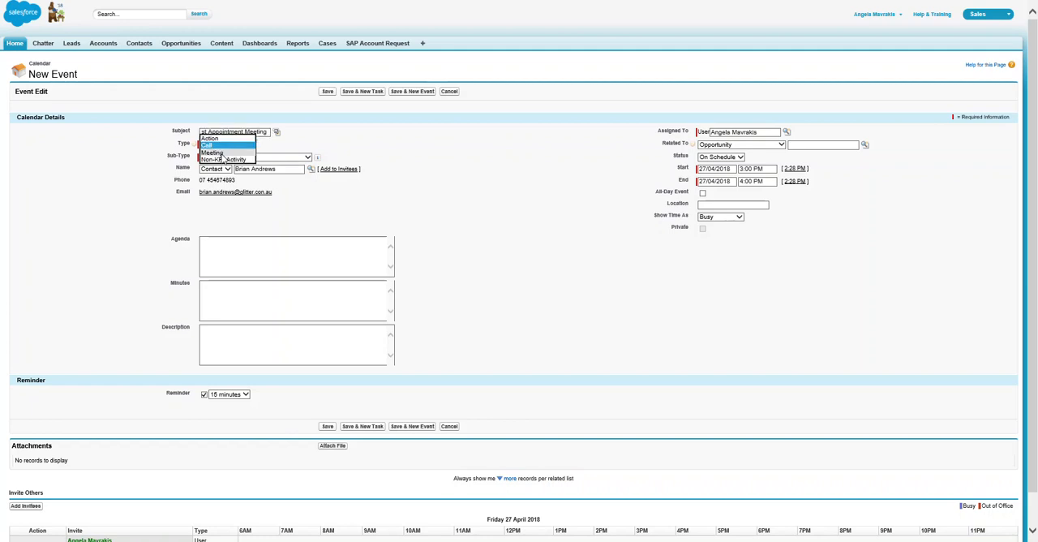
left_click(224, 153)
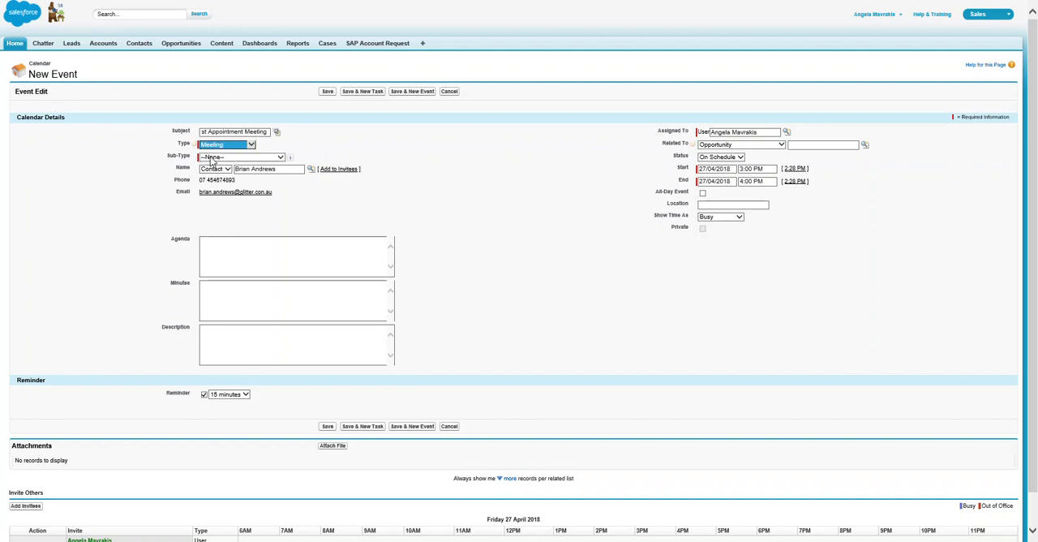
left_click(229, 158)
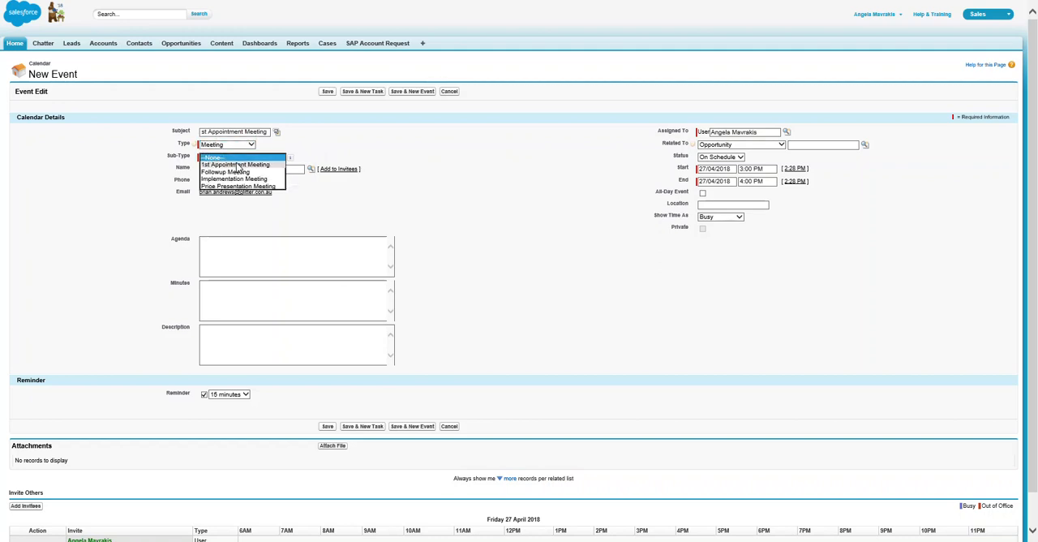
left_click(237, 165)
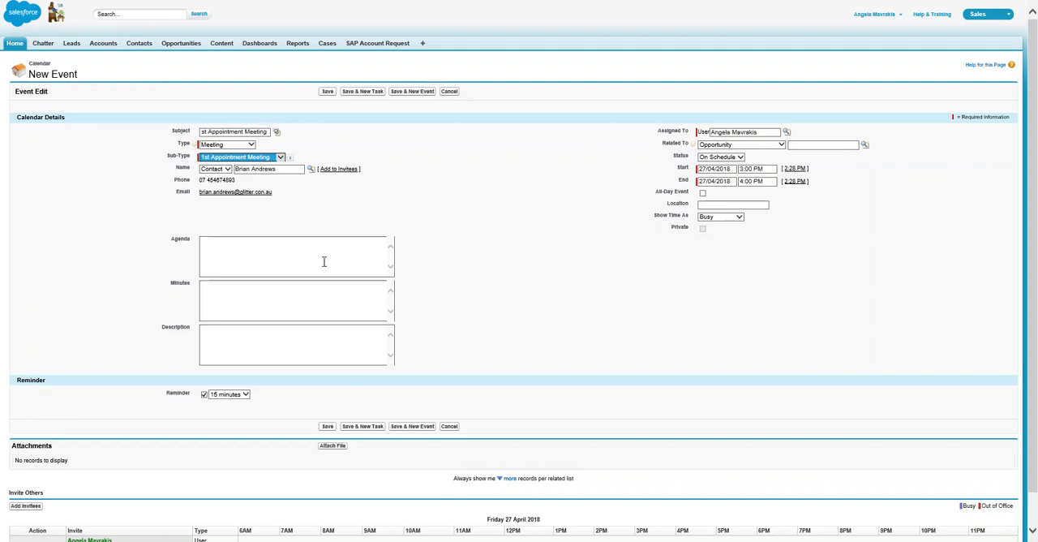
Step: Fill in the event description: introduction meeting with a named colleague to discuss how we can assist with a program designed to save him time
left_click(217, 251)
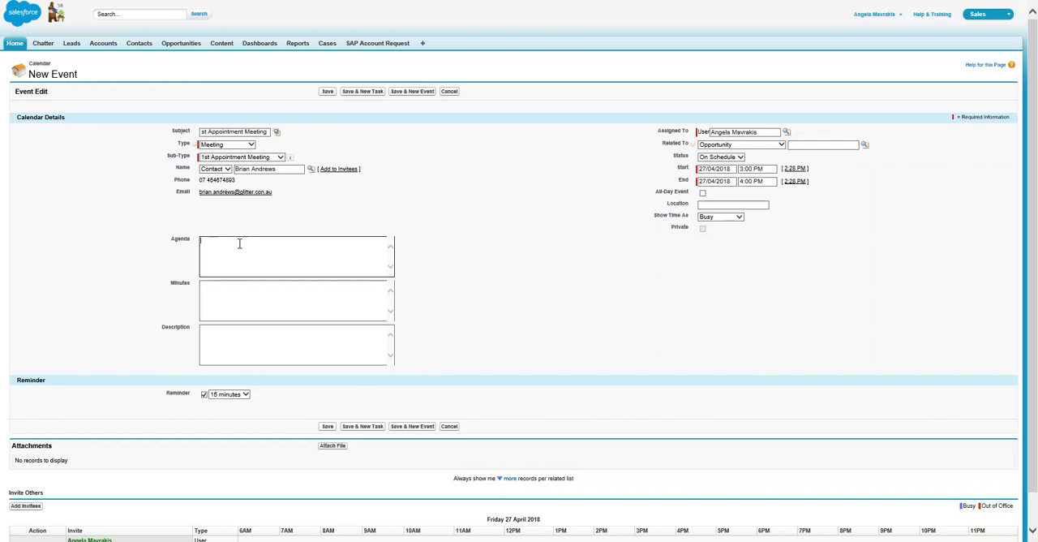
left_click(245, 303)
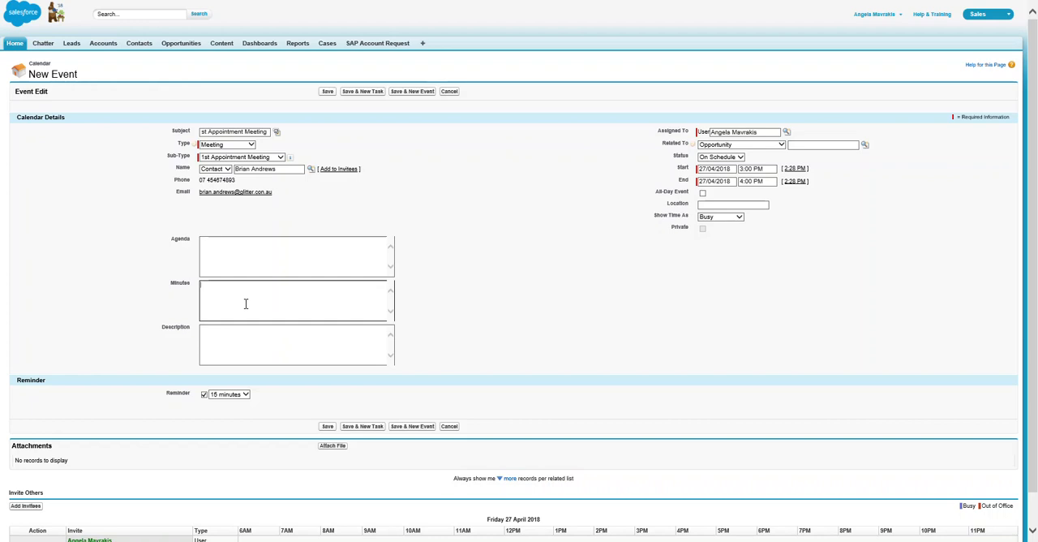
left_click(240, 350)
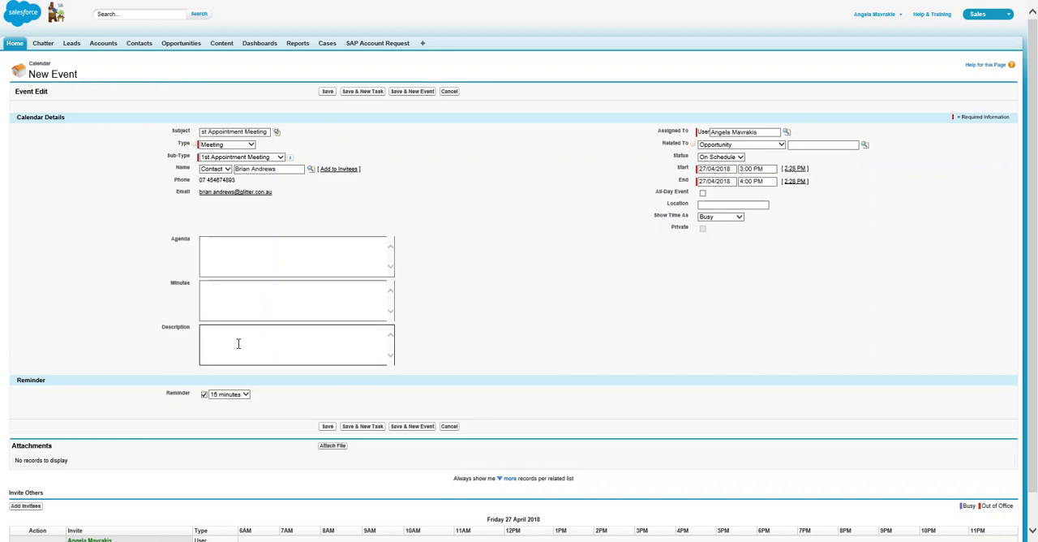
type("introdu")
type("ction meeting ")
type("to discuss how ")
type("we can ")
type("assit wi")
type("th")
type("a program")
type(" designed to")
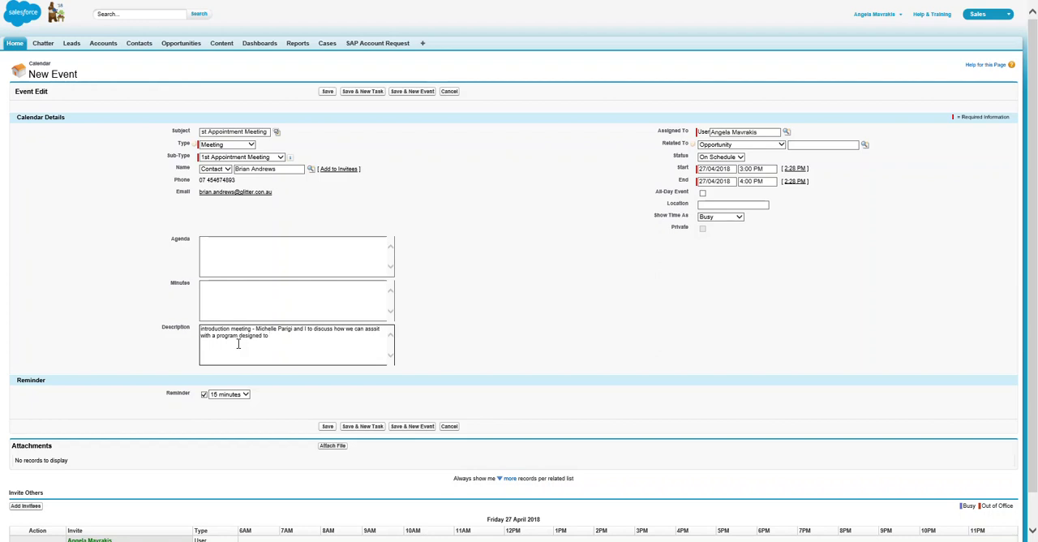
type(" save him time.")
Step: Fill in the agenda: it is all about the contact and identifying how we can do business together, and what his priorities were
left_click(247, 243)
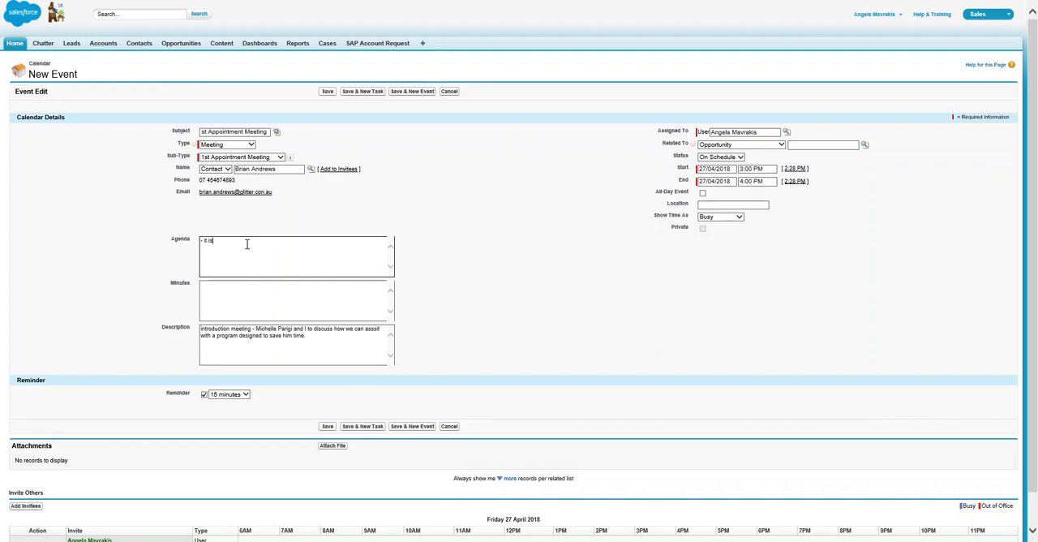
type("it isa")
key("BackSpace")
type("all about Brian and identifying how we can do business together. what his priorities a")
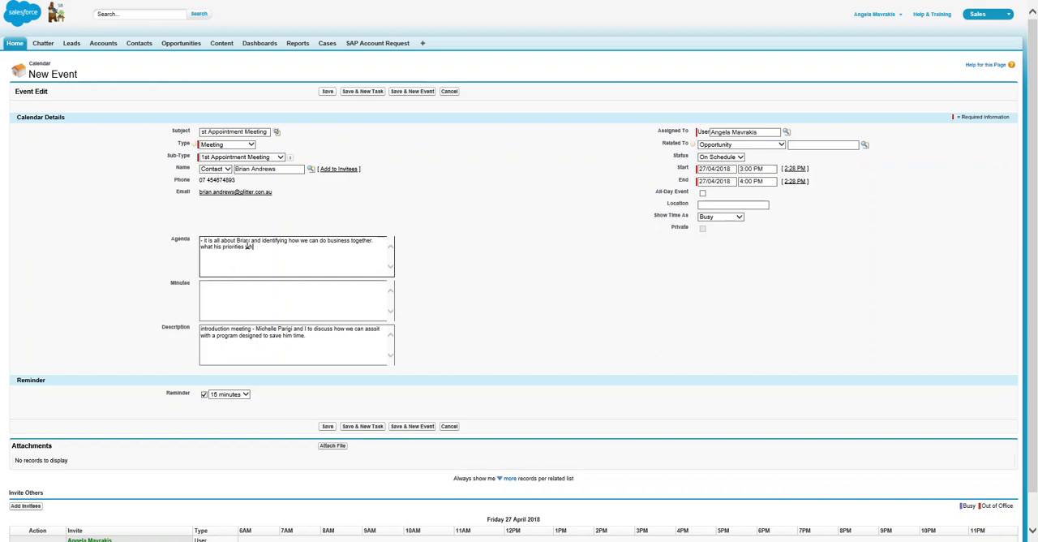
key("BackSpace")
type("re.")
left_click(231, 288)
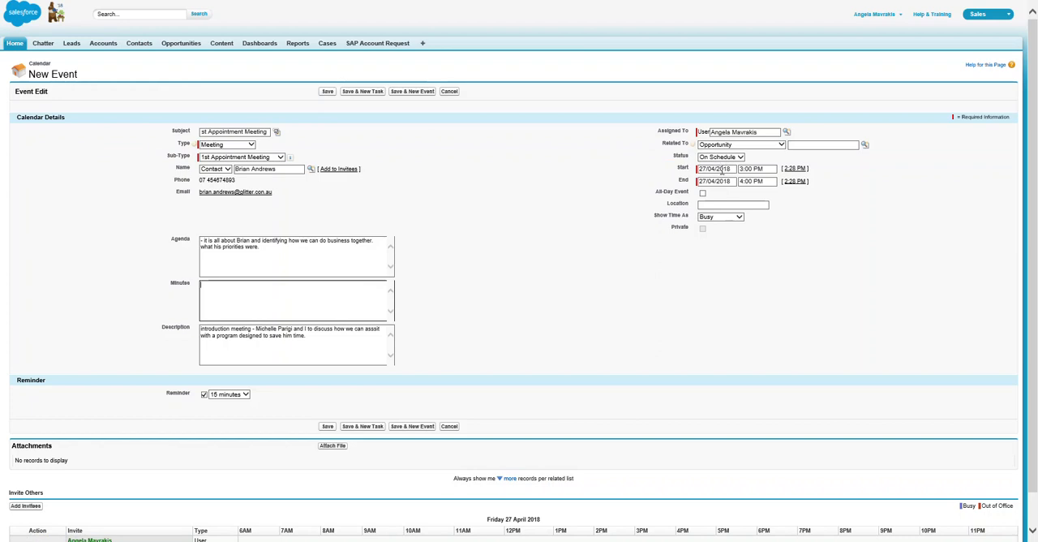
Step: Schedule the event from 1:00 PM to 2:00 PM and set its location to "Surfers paradise"
left_click(750, 168)
left_click(774, 183)
left_click(754, 193)
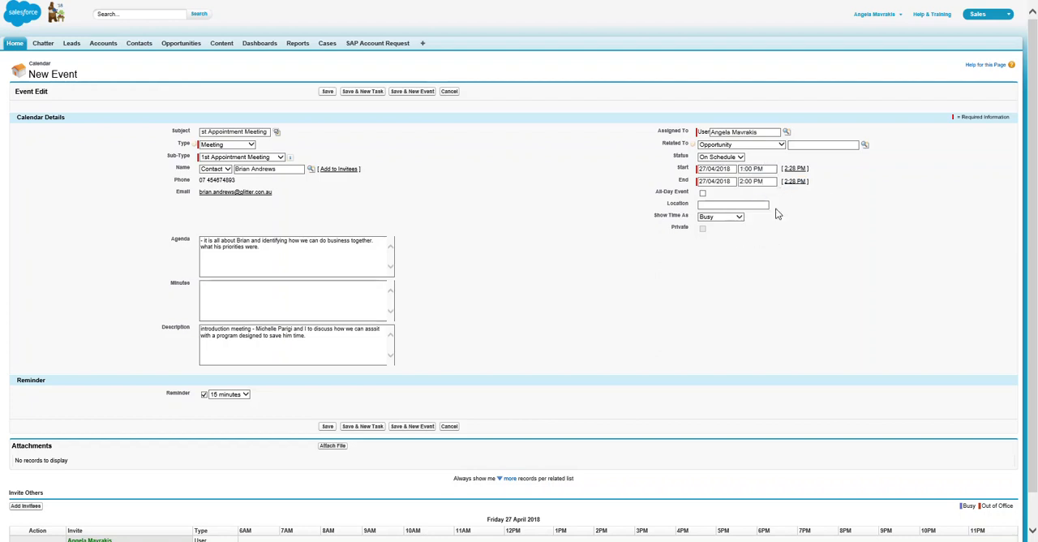
left_click(728, 204)
type("Surfers paradise")
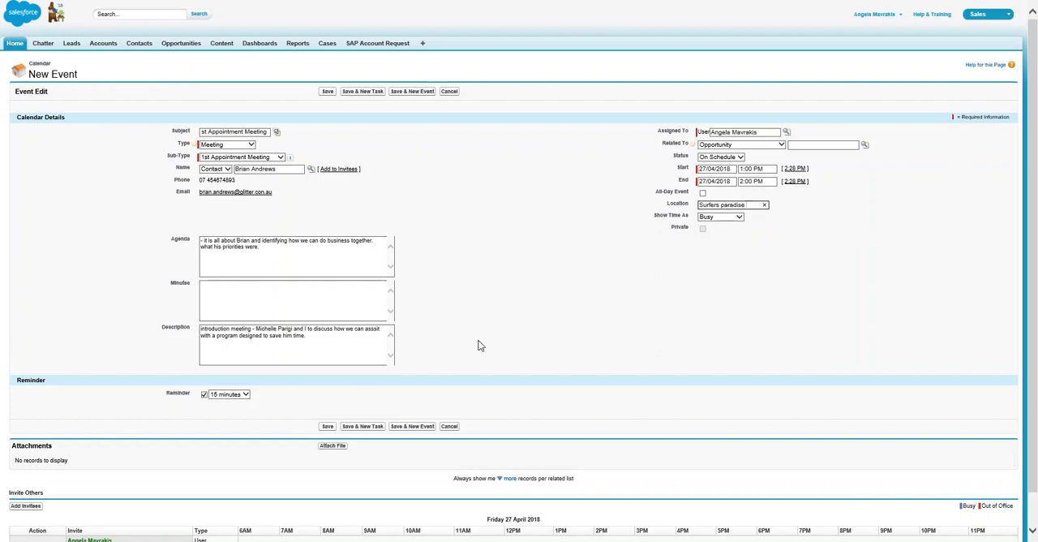
Step: Search for the colleague by full name and add the Sales Coach VIC, TAS & NZ user as an event invitee
scroll(479, 352, "down", 1)
left_click(31, 473)
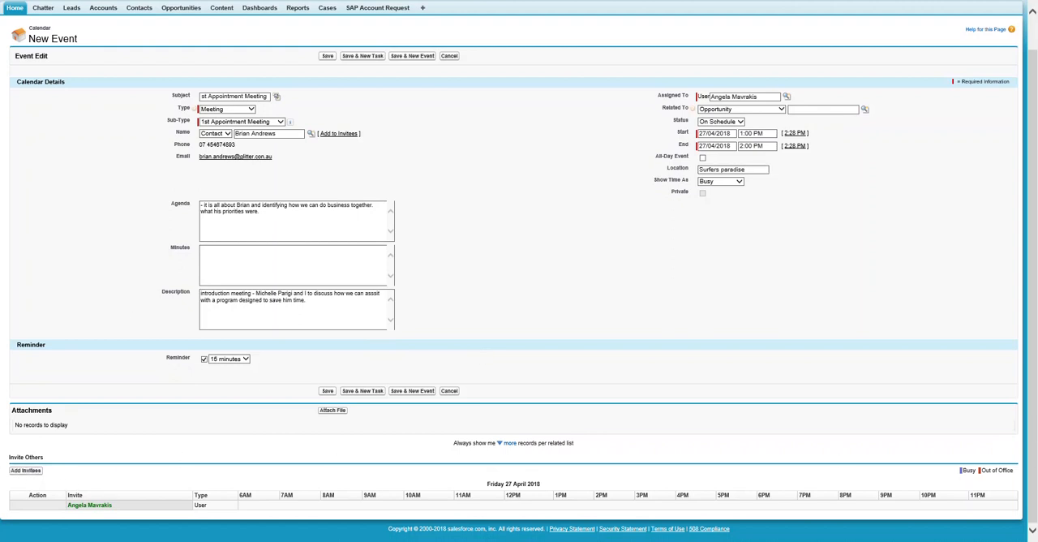
left_click_drag(0, 212, 603, 208)
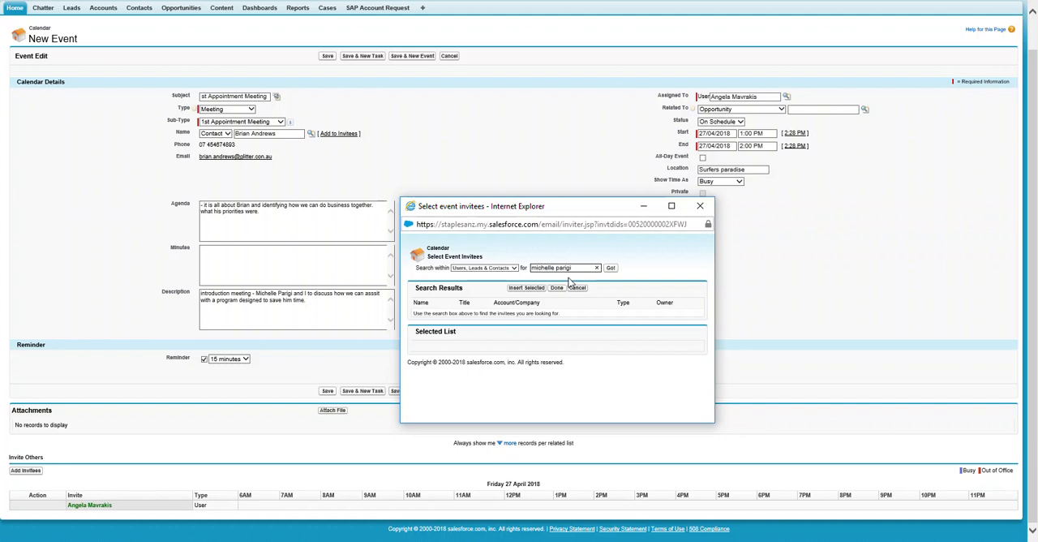
left_click(610, 268)
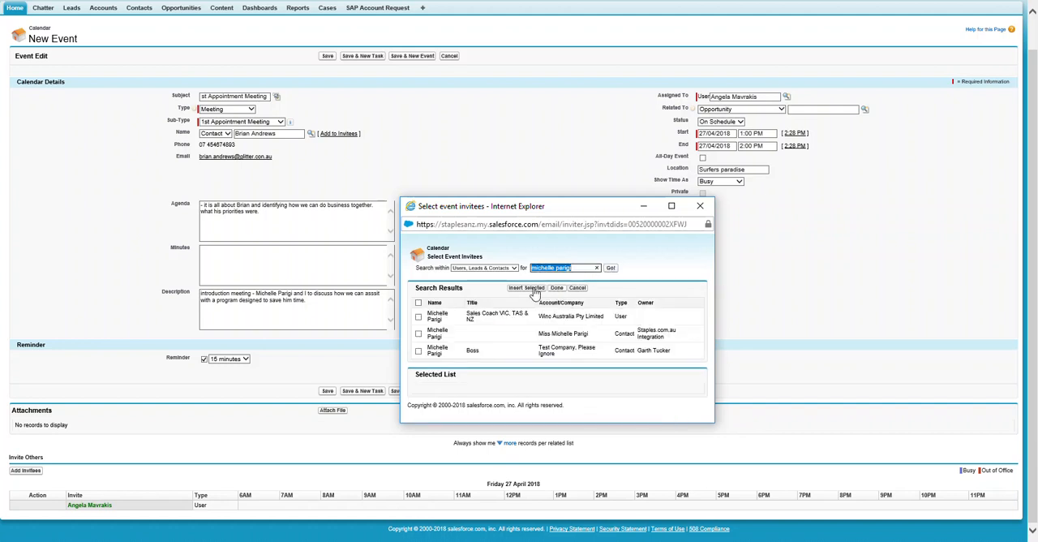
left_click(419, 317)
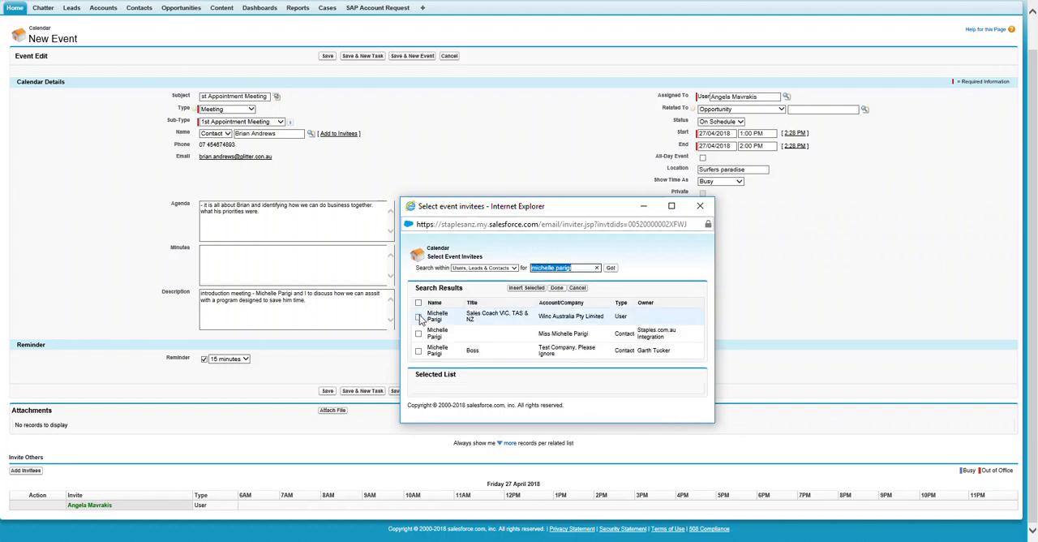
left_click(526, 288)
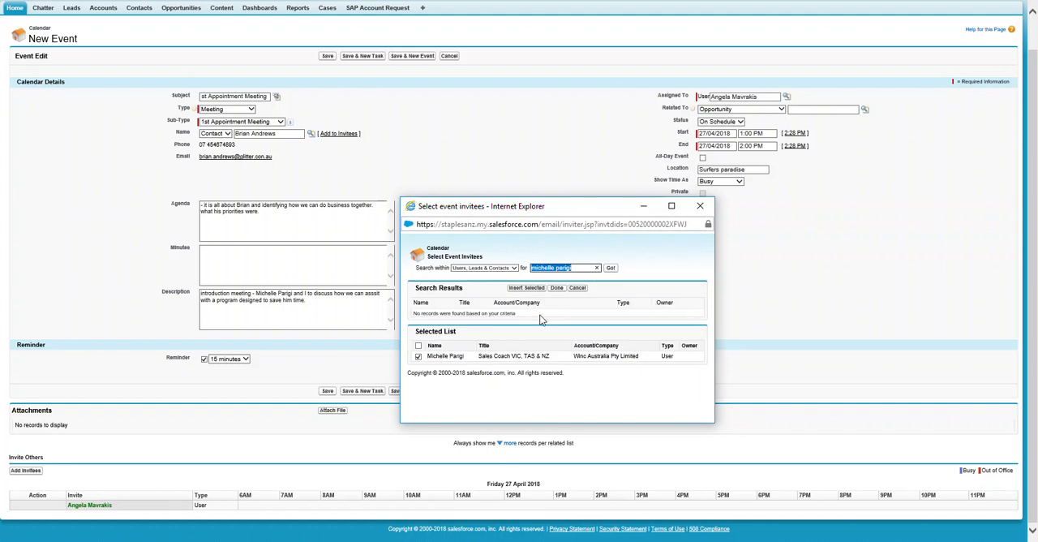
left_click(558, 288)
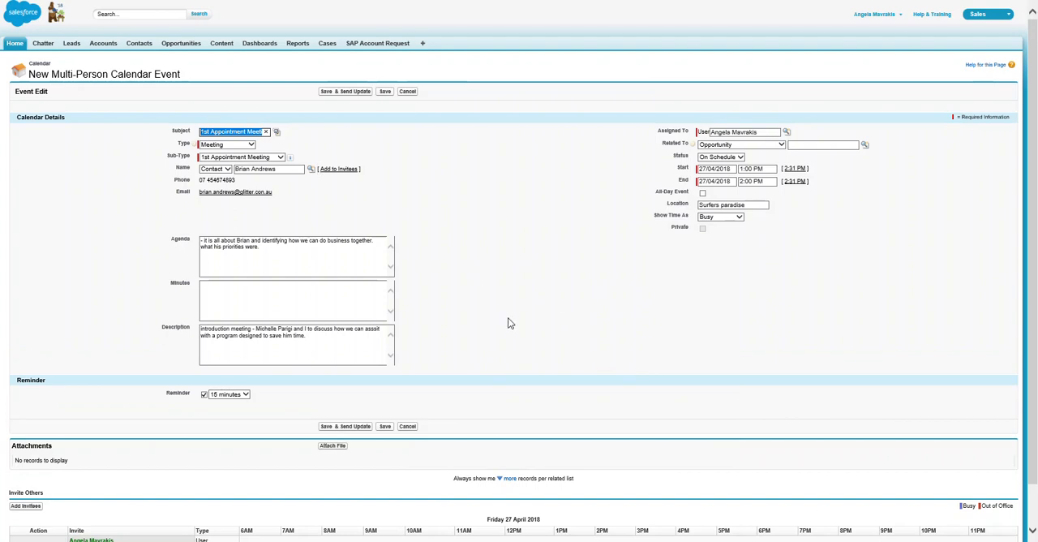
Step: Save the multi-person event without sending an update, and check the contact's activity history for it
scroll(505, 316, "down", 1)
scroll(477, 332, "up", 1)
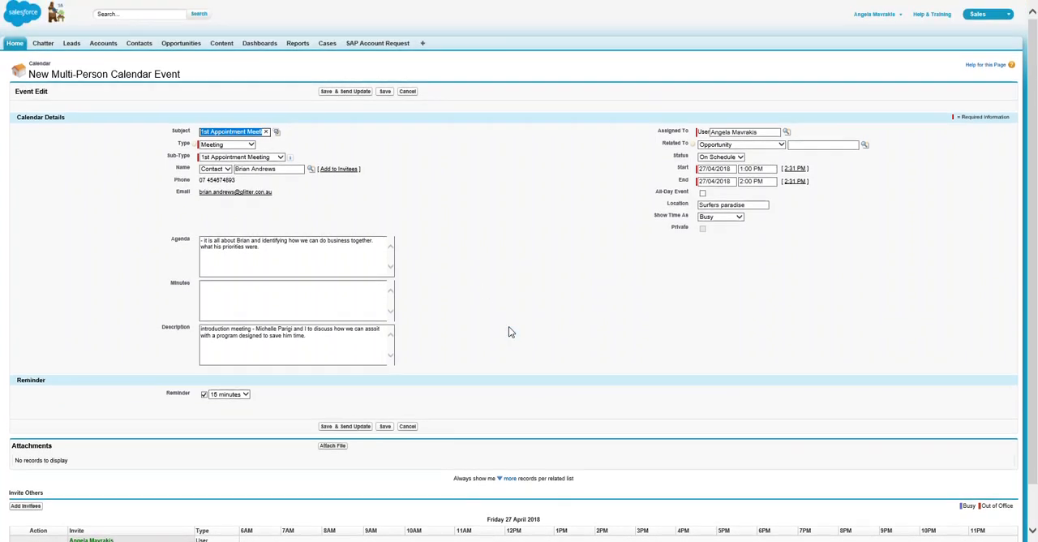
left_click(383, 95)
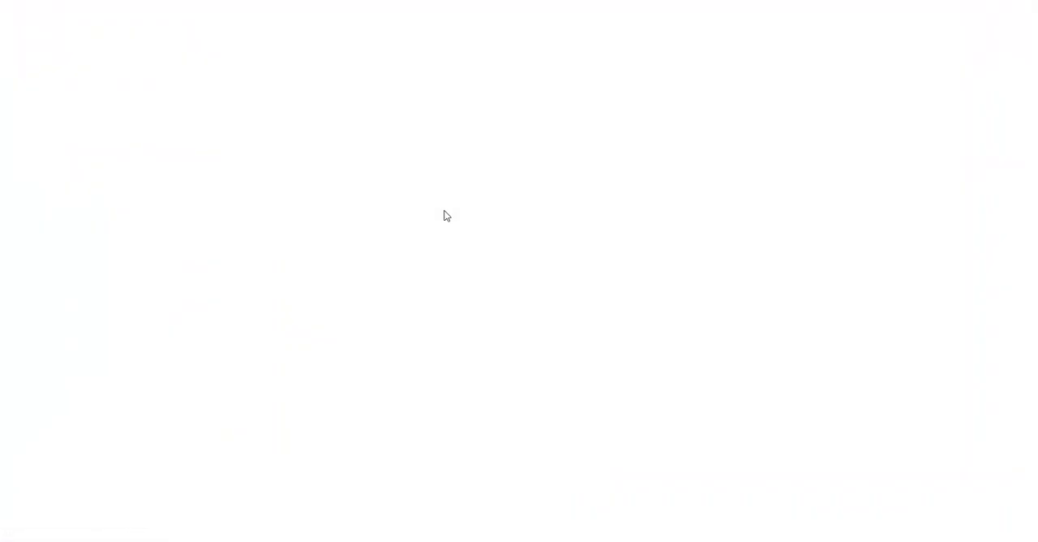
scroll(573, 297, "down", 8)
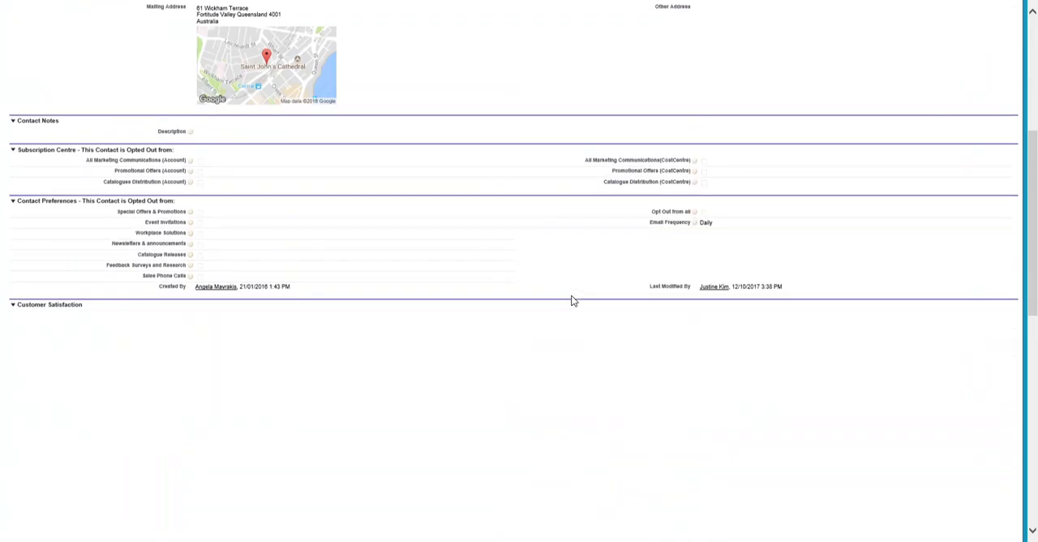
scroll(555, 306, "down", 5)
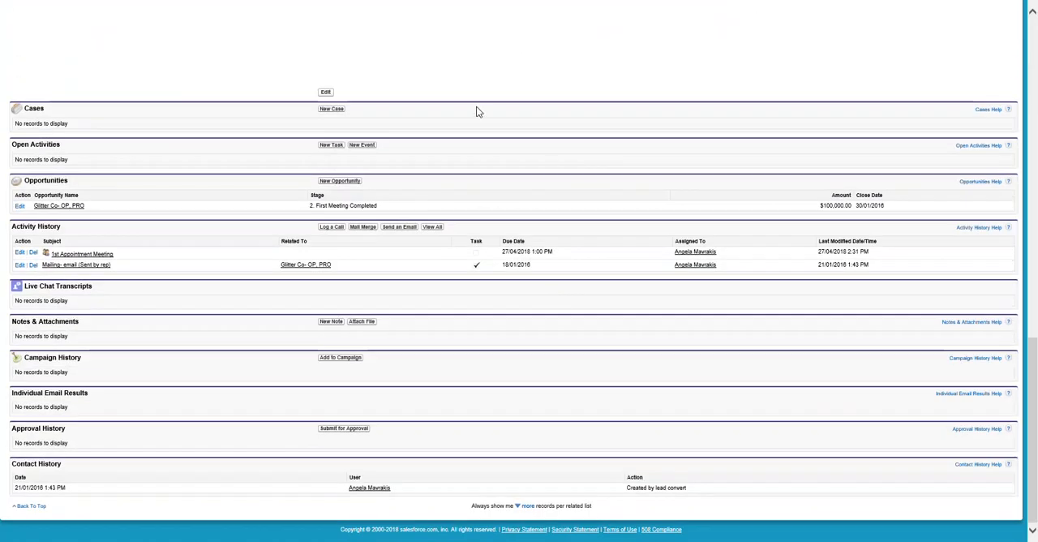